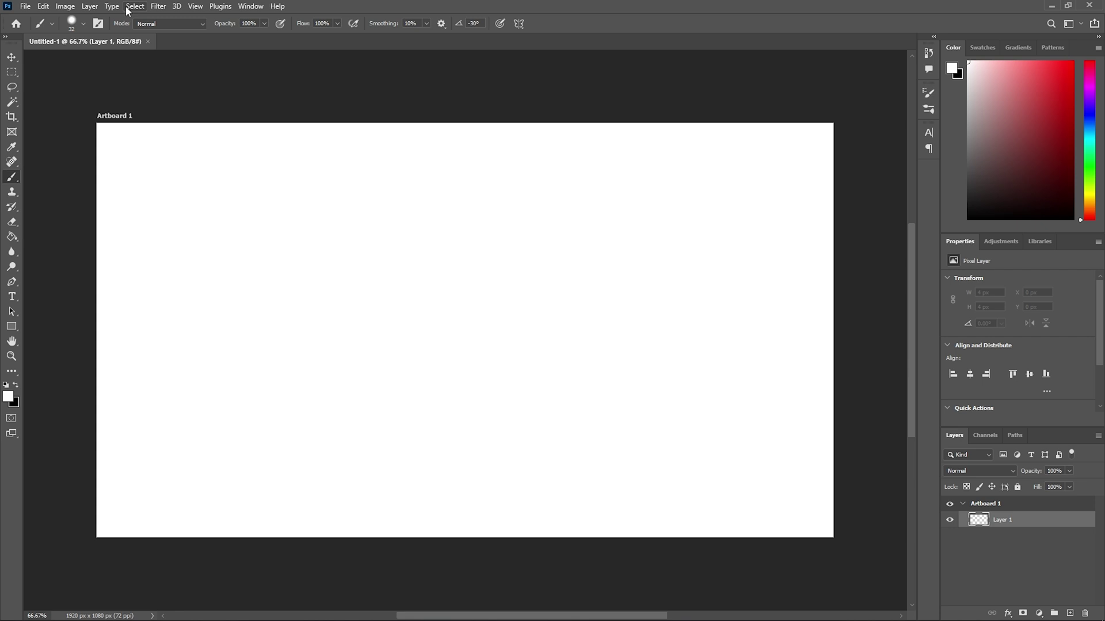
Try opening tiktoklogo.avif from Downloads in Photoshop and dismiss the cannot-open error.
left_click(25, 6)
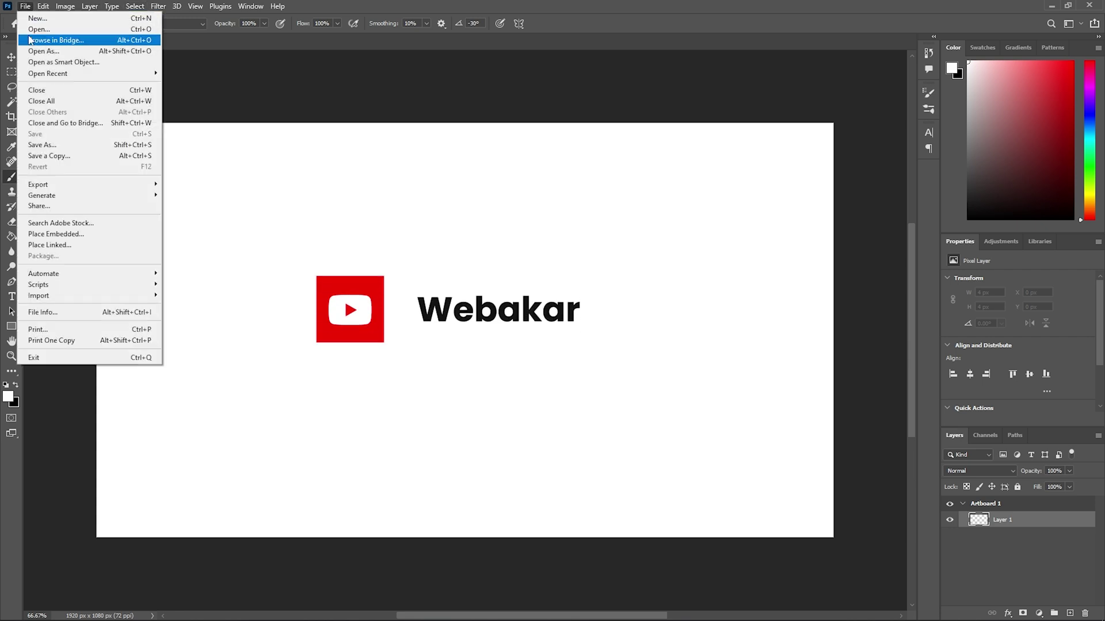
left_click(37, 29)
left_click(199, 121)
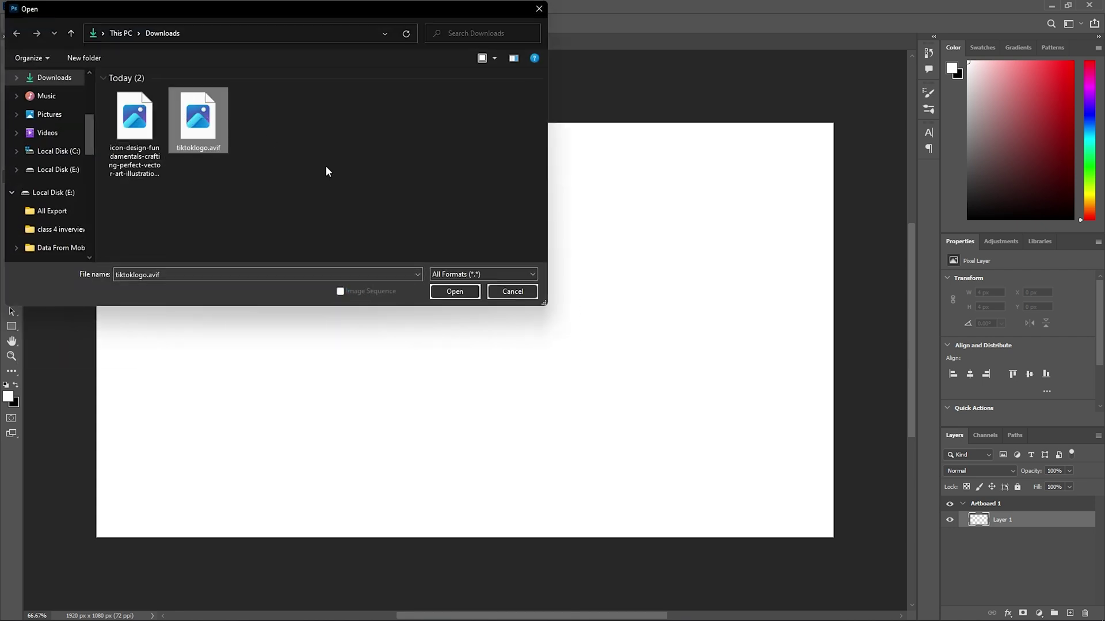
left_click(454, 292)
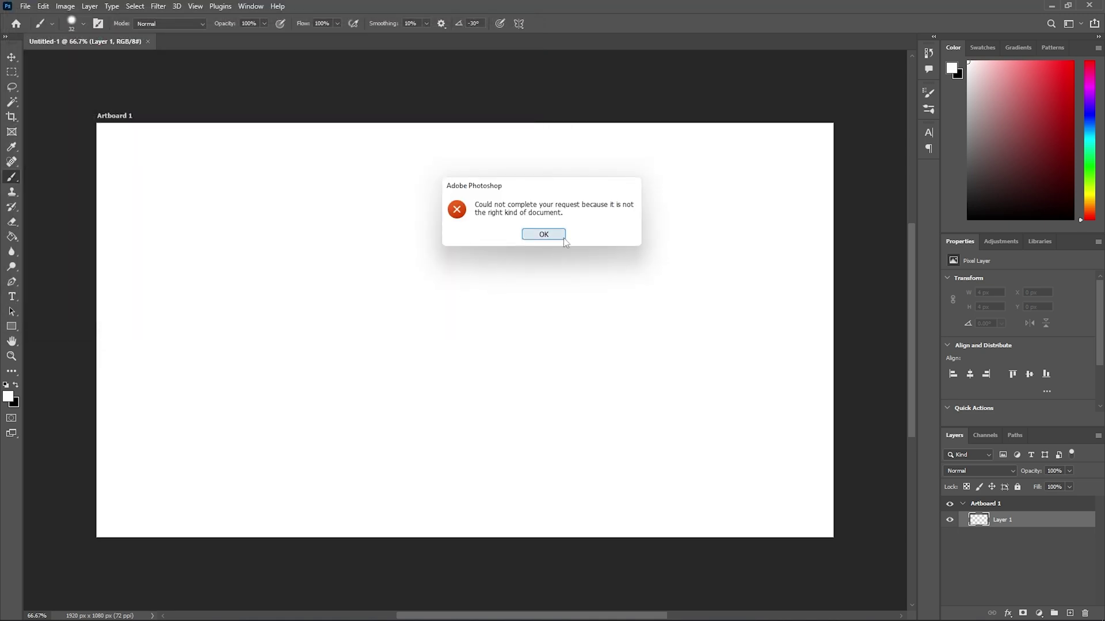
left_click(543, 235)
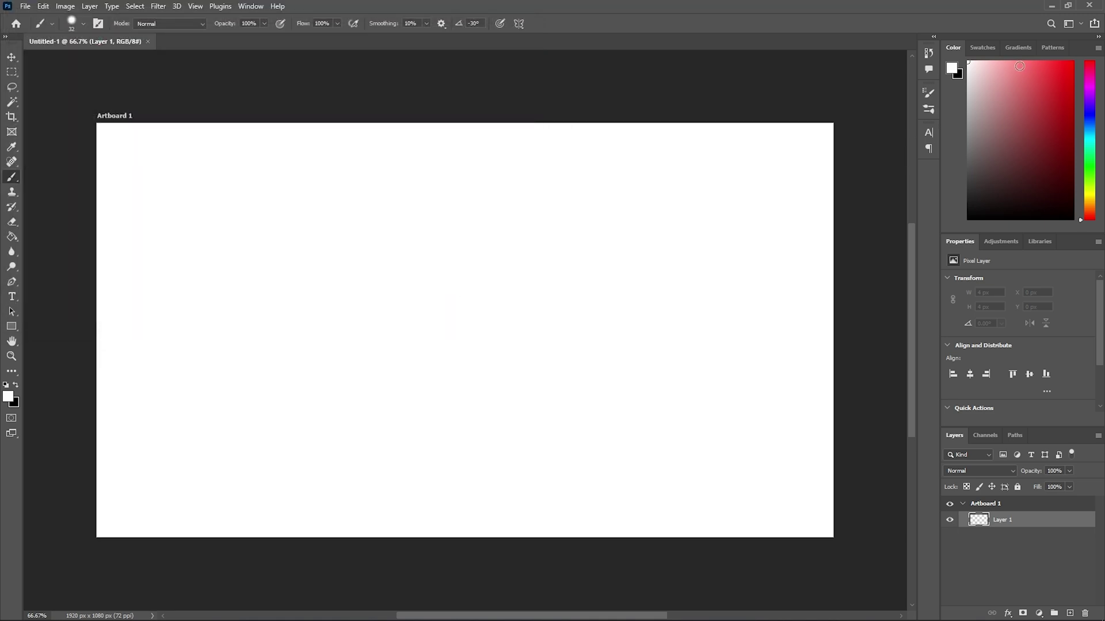
Download AvifFormat_x64.zip from the avif-format releases page and show it in Downloads.
key("super+d")
key("super+e")
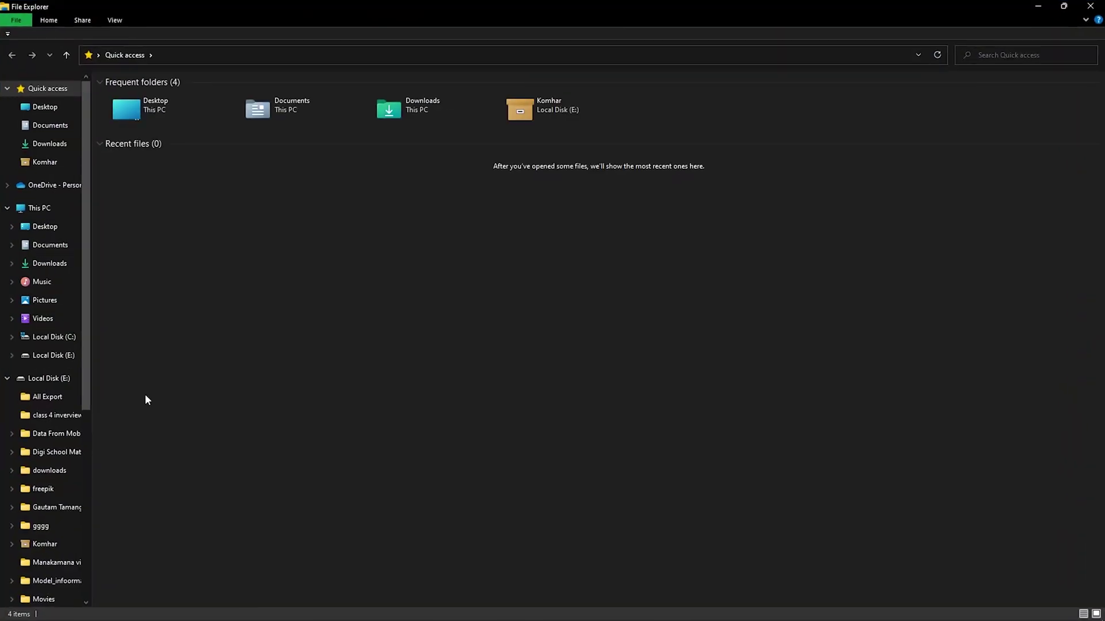
key("alt+Tab")
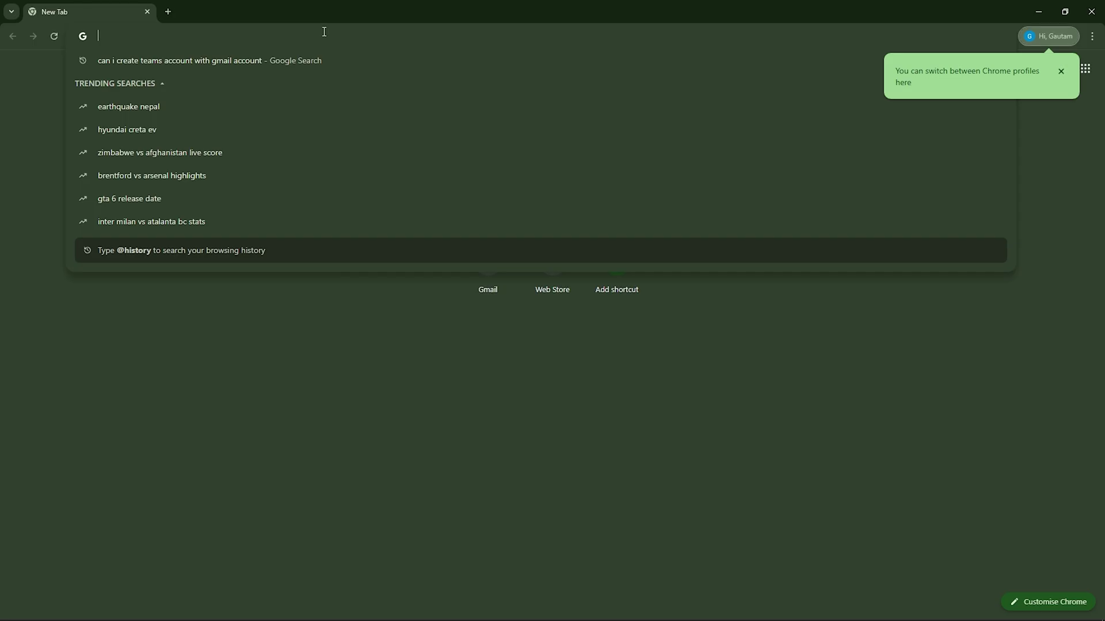
type("https://github.com/0xC0000054/avif-format/releases")
key("Return")
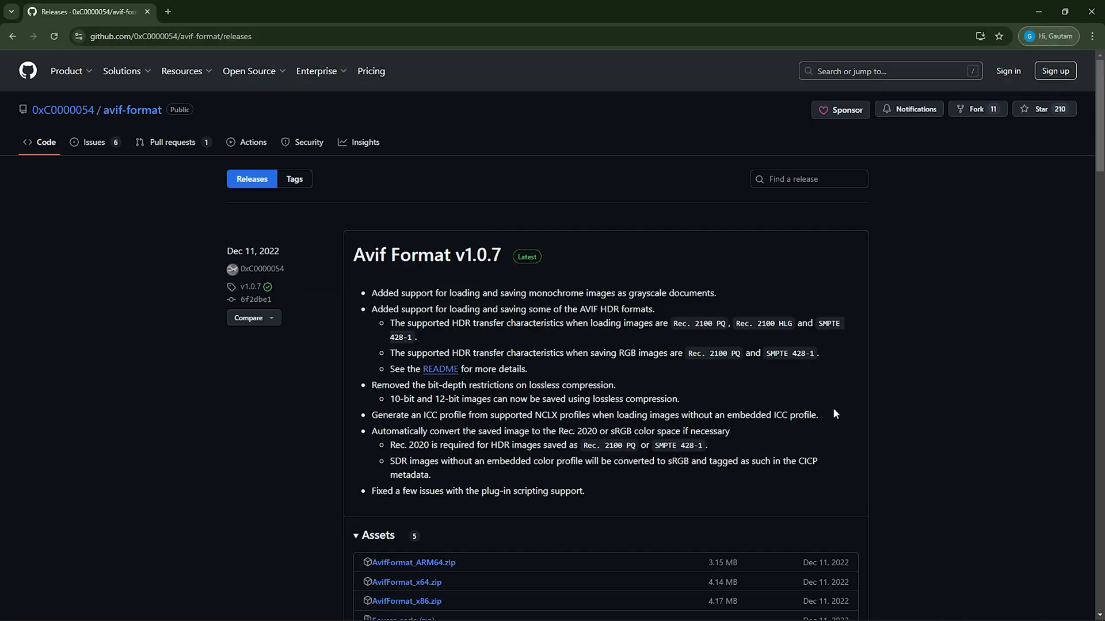
scroll(833, 408, "down", 2)
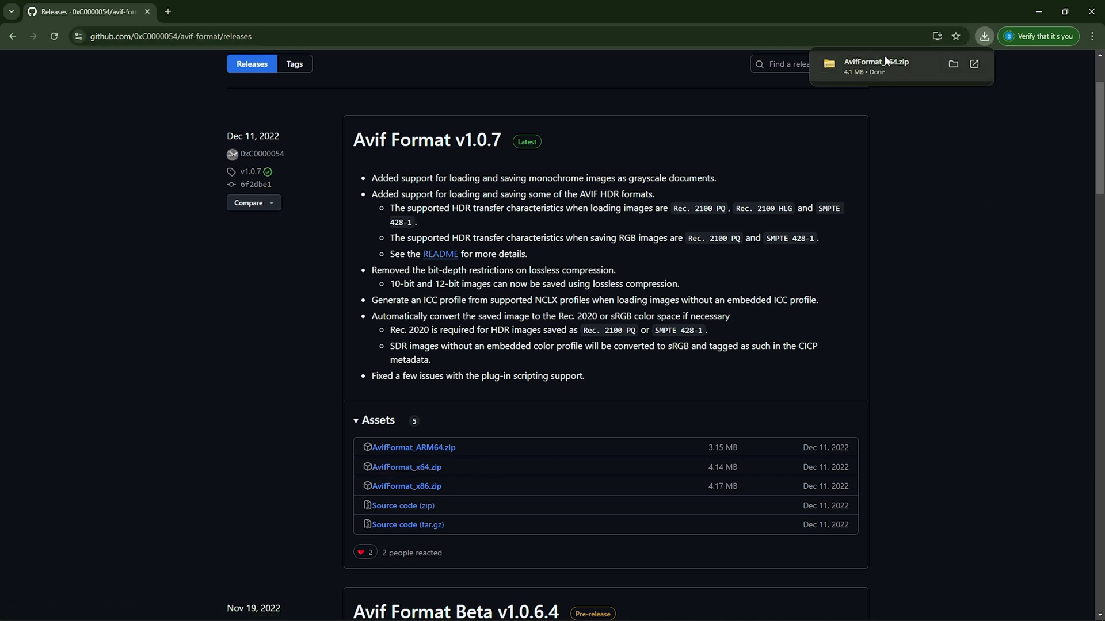
left_click(954, 65)
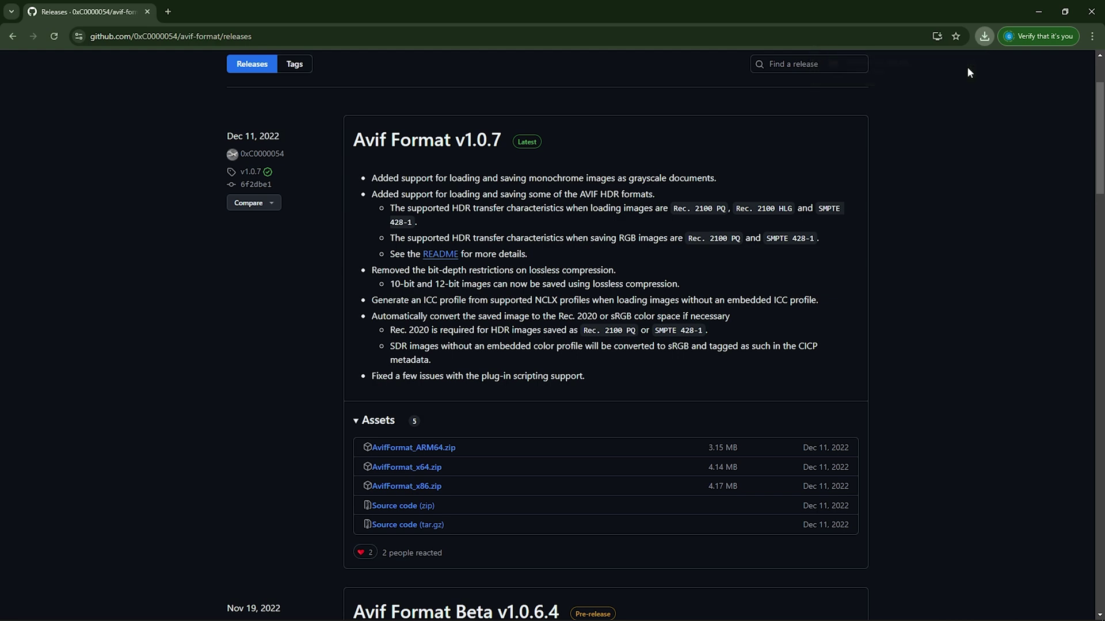
Extract AvifFormat_x64.zip with 7-Zip, then select Av1Image.8bi in the new folder.
right_click(124, 121)
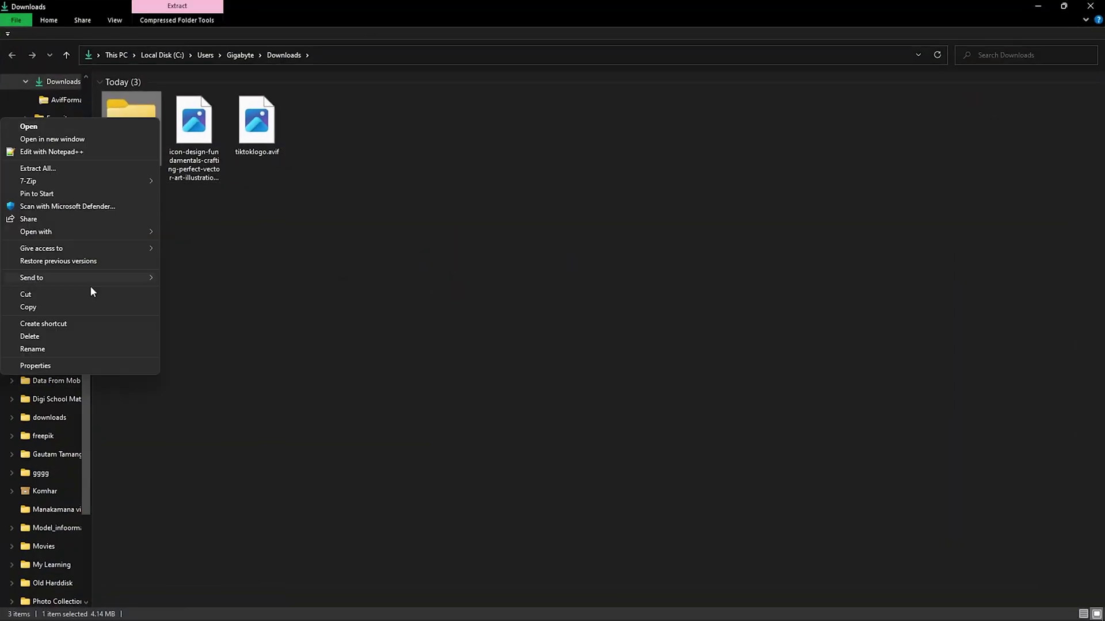
mouse_move(28, 180)
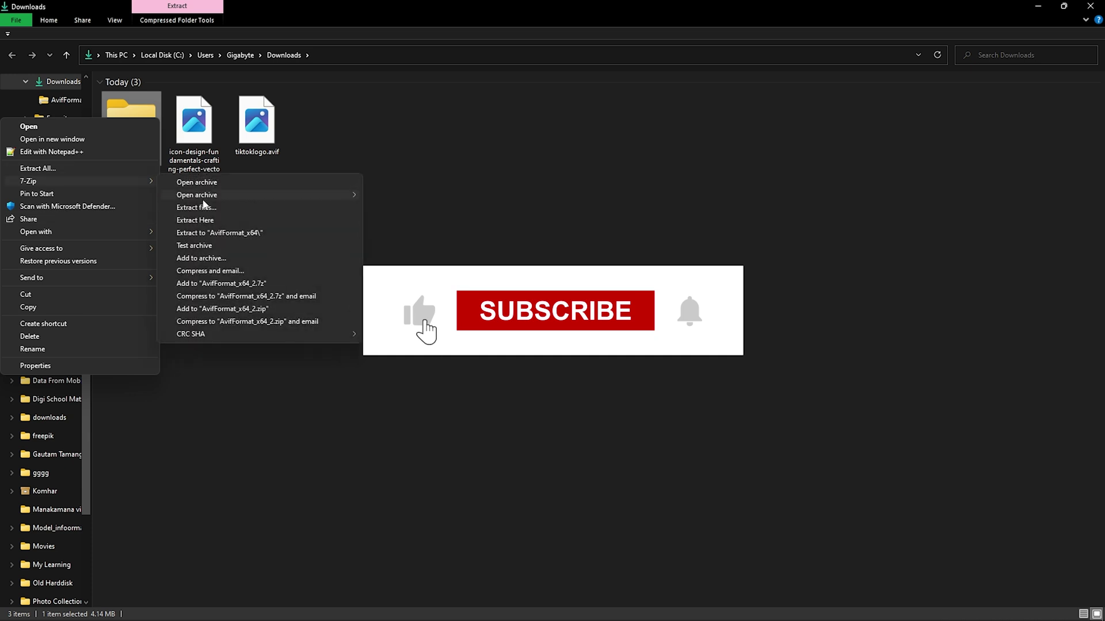
left_click(212, 235)
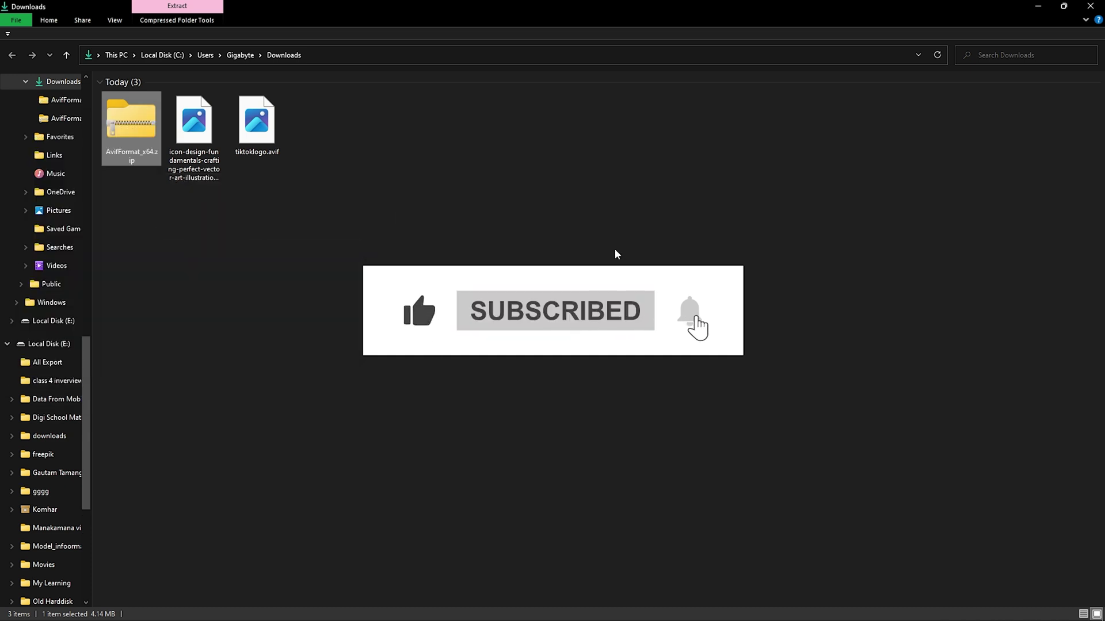
double_click(145, 134)
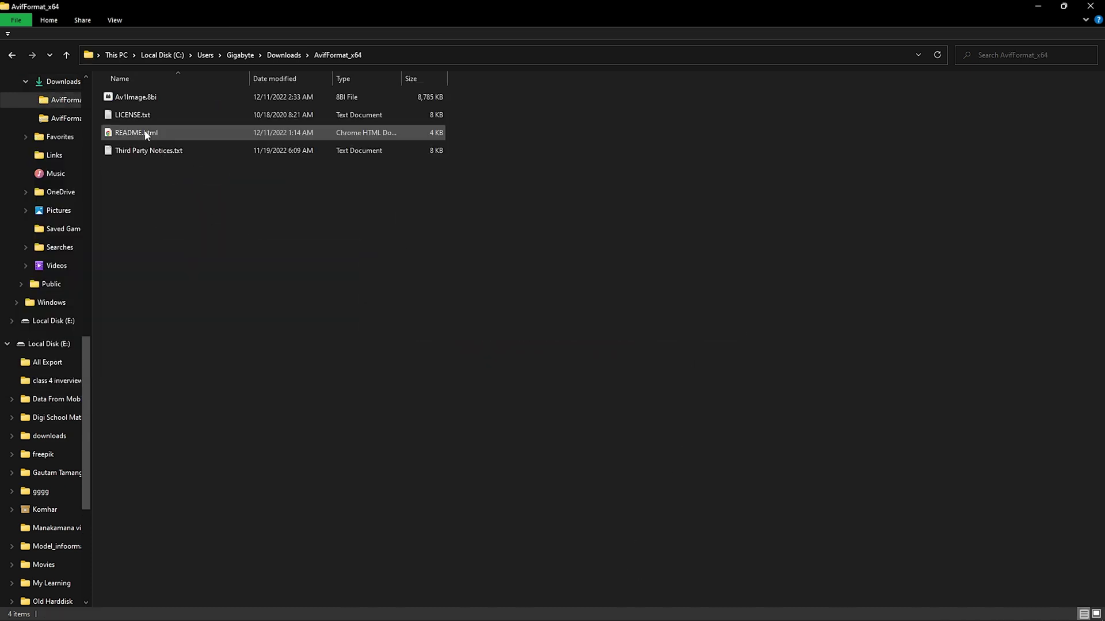
left_click(136, 98)
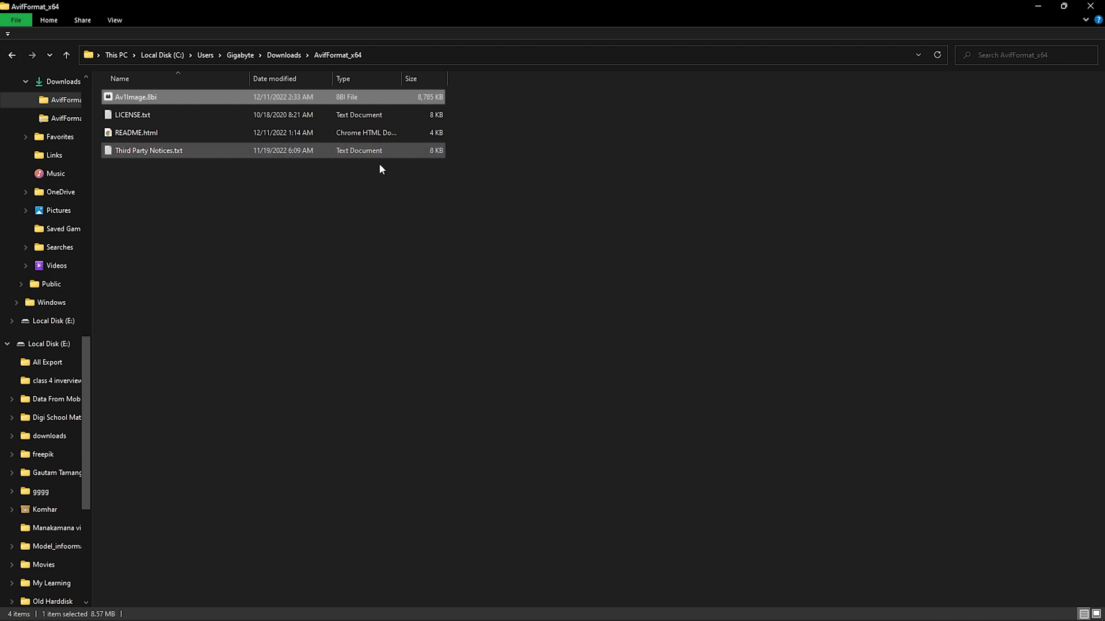
scroll(63, 331, "up", 2)
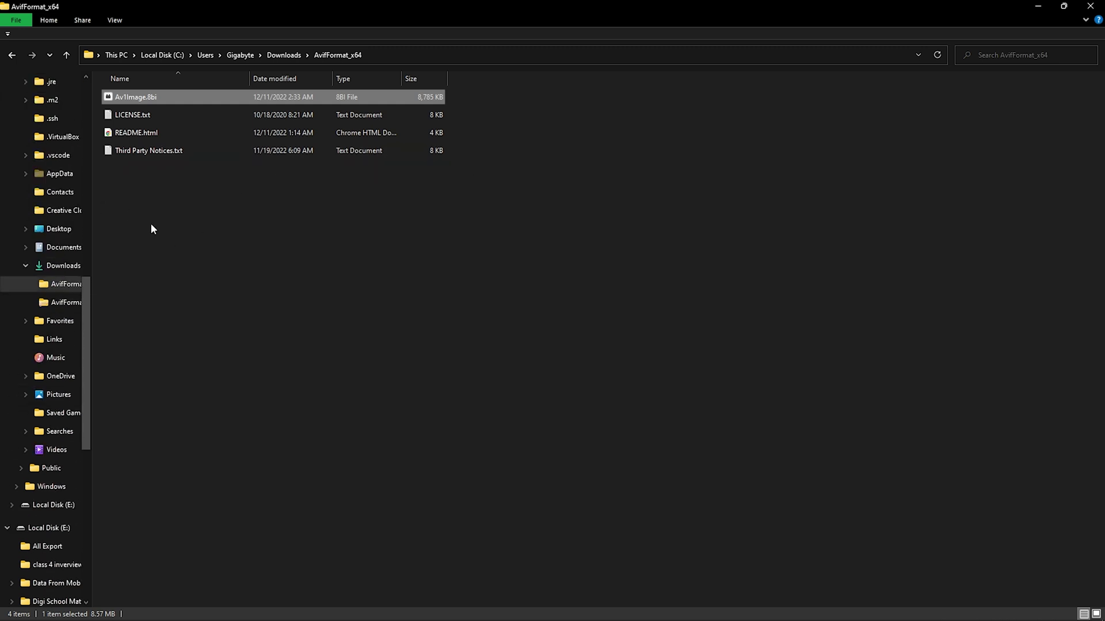
scroll(62, 330, "up", 3)
scroll(90, 281, "up", 3)
scroll(90, 280, "up", 3)
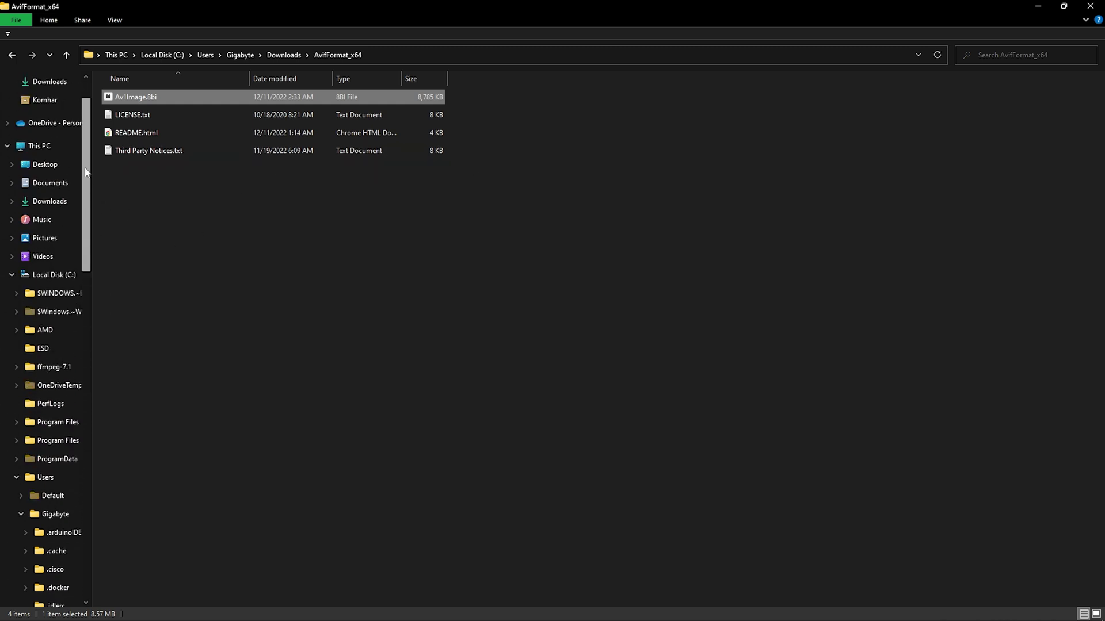
Browse to C:\Program Files\Adobe\Adobe Photoshop 2022\Plug-ins.
left_click(52, 291)
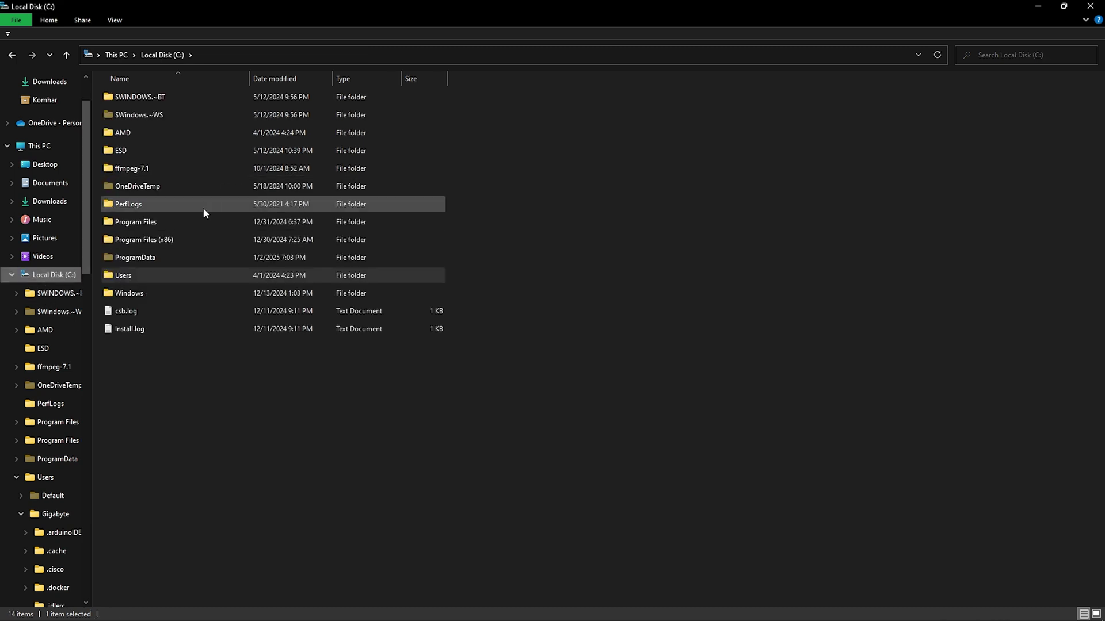
double_click(169, 221)
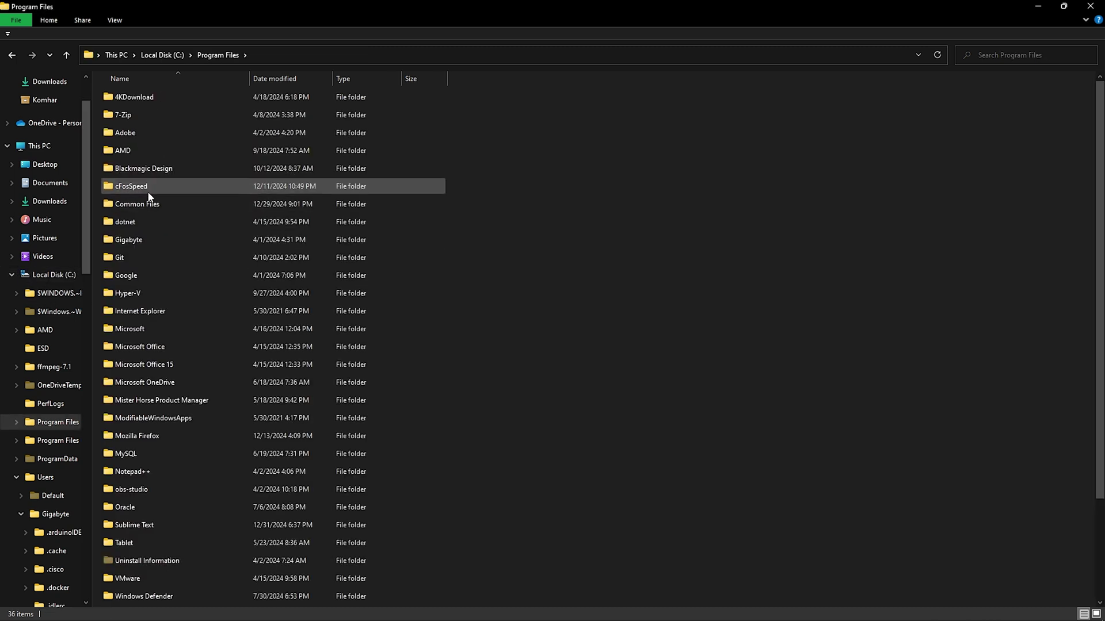
left_click(138, 187)
left_click(139, 133)
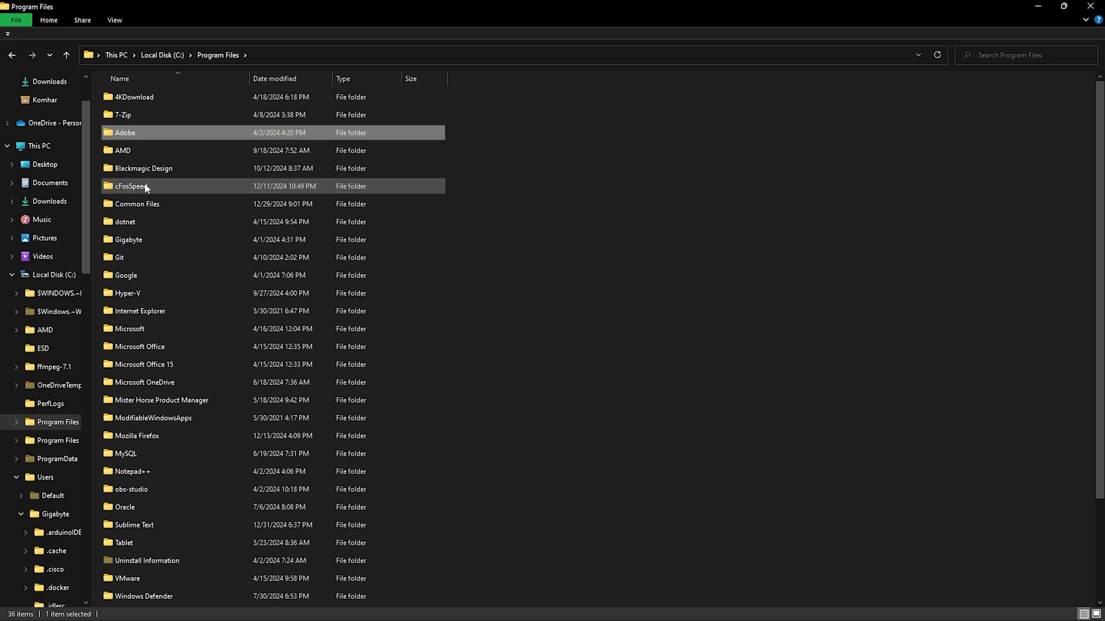
double_click(139, 132)
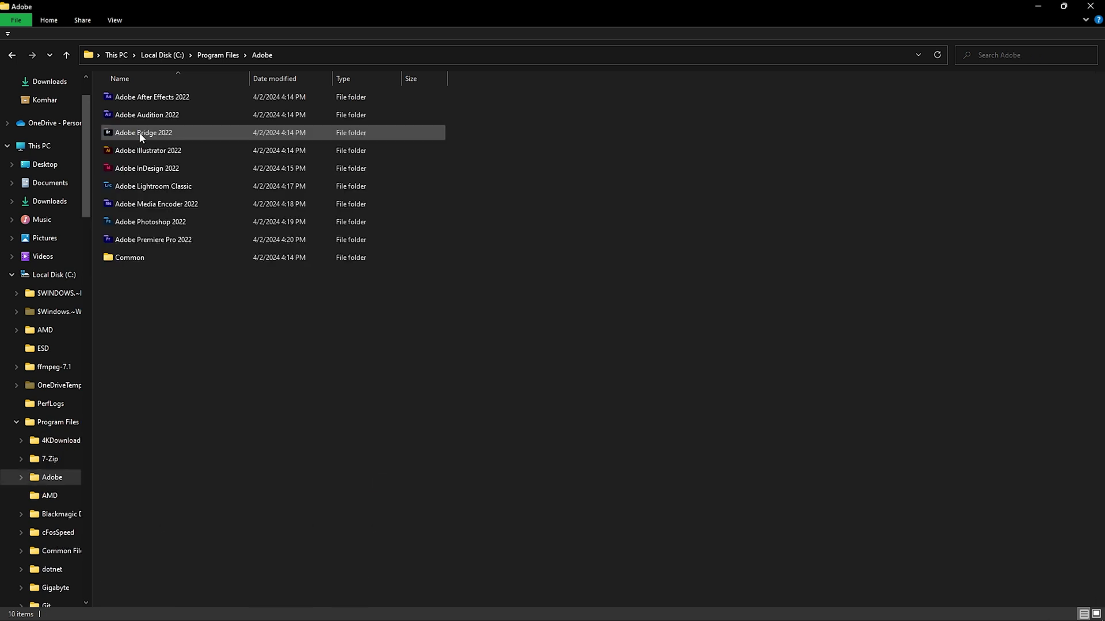
double_click(150, 221)
double_click(139, 189)
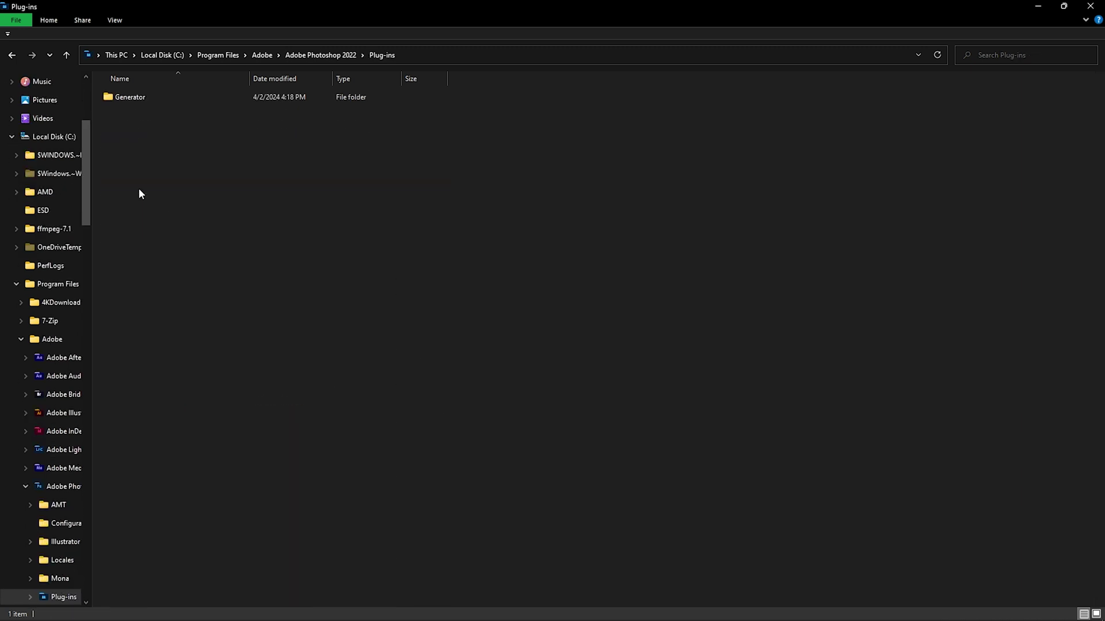
Paste Av1Image.8bi into Plug-ins, granting administrator permission.
right_click(364, 206)
left_click(286, 286)
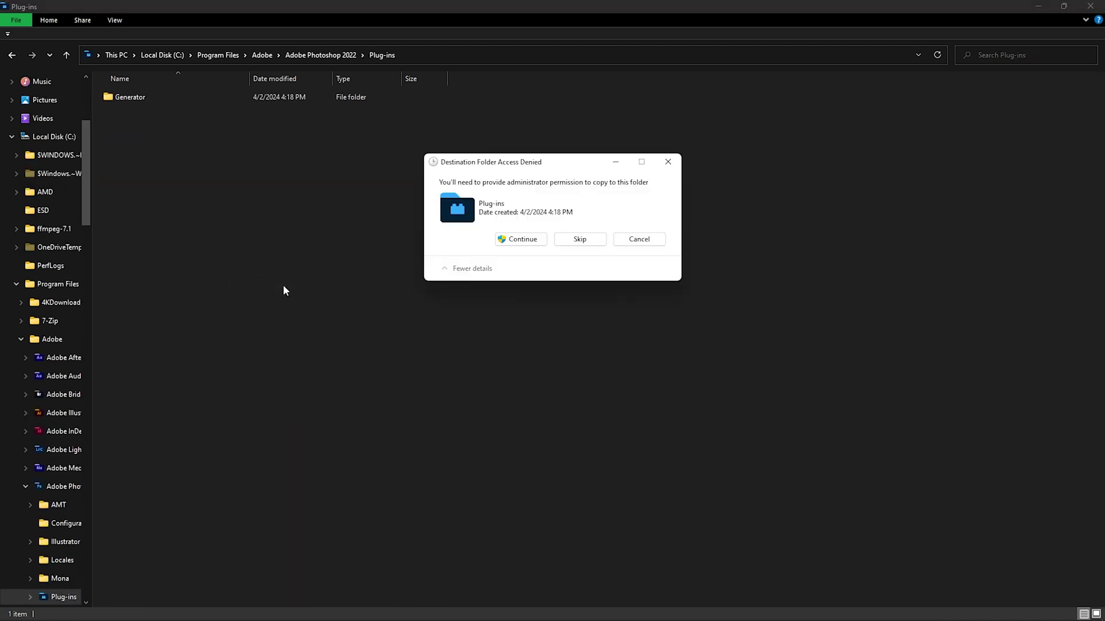
left_click(518, 238)
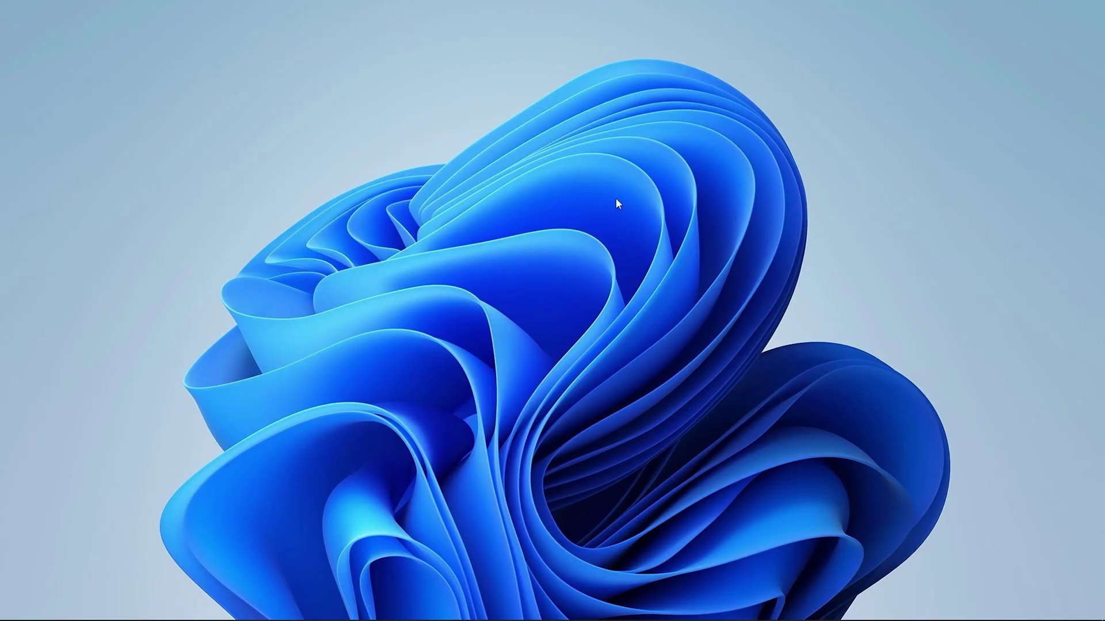
Launch Adobe Photoshop from the Start menu.
key("super")
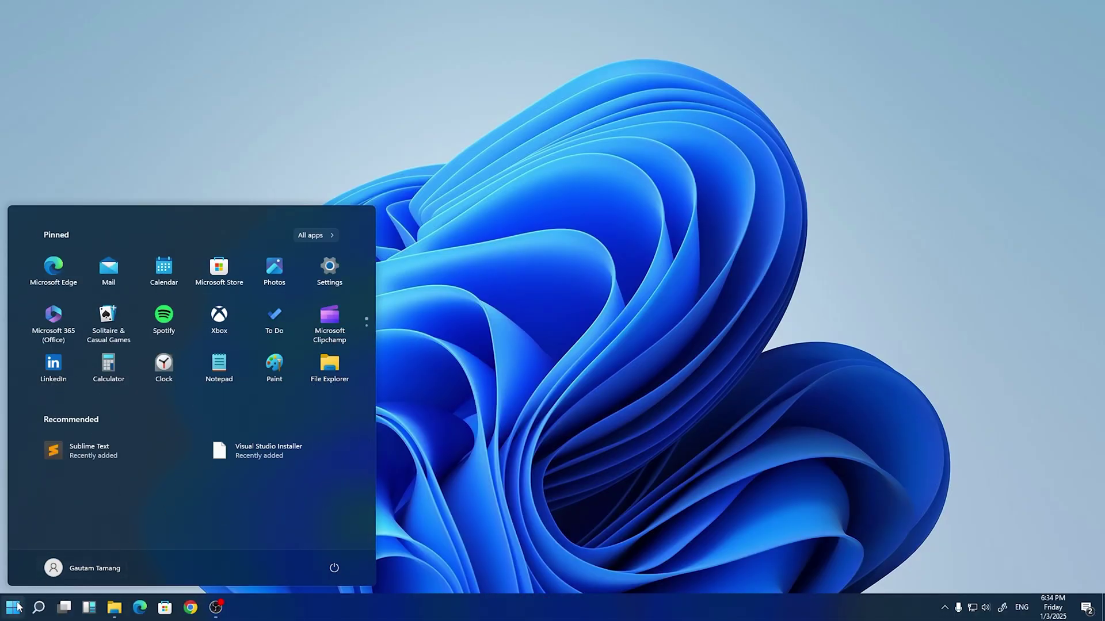
left_click(15, 609)
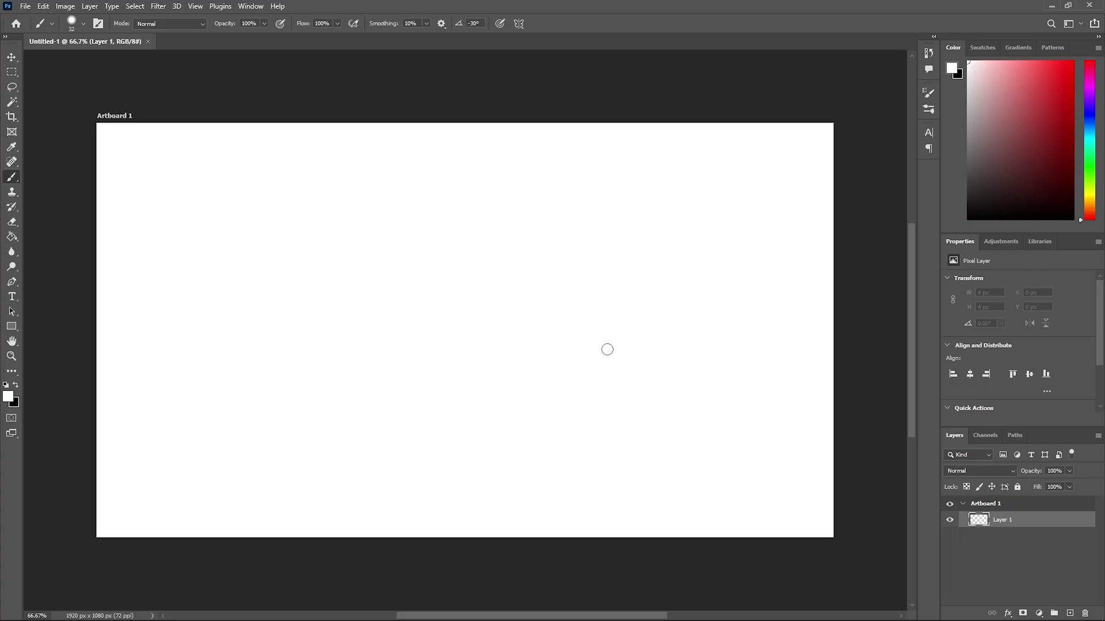
key("alt+f")
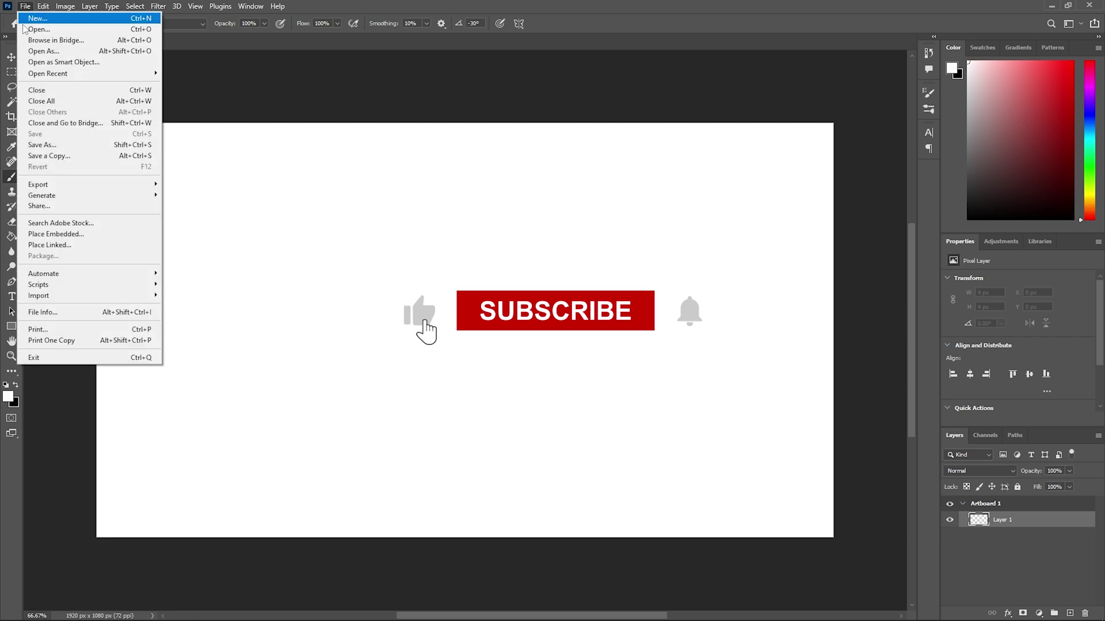
Open tiktoklogo.avif from the Downloads folder in Photoshop.
left_click(38, 29)
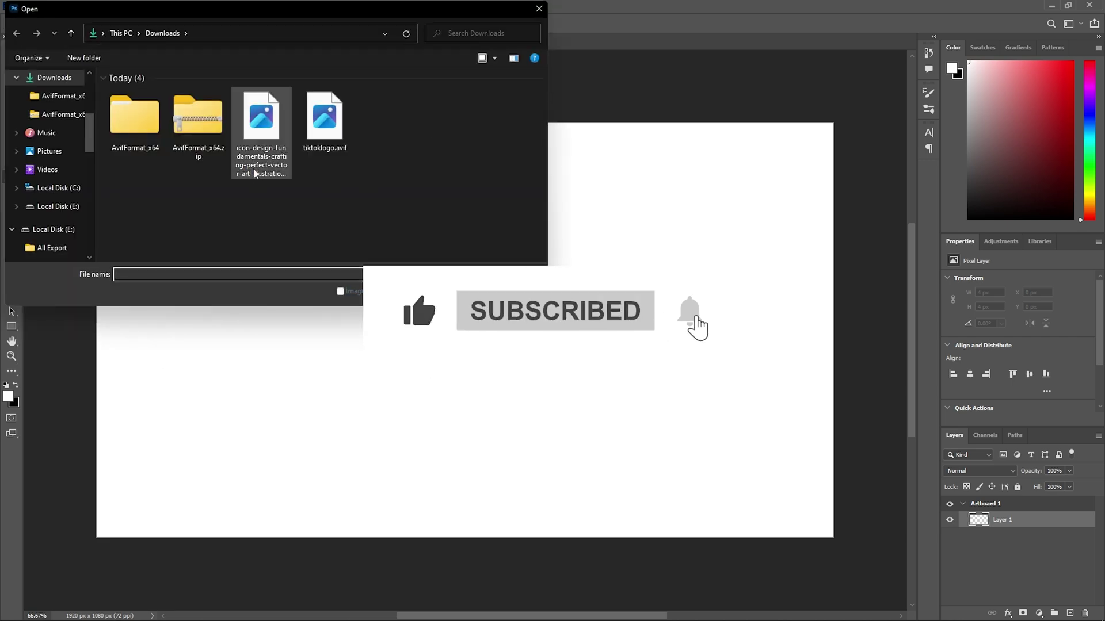
double_click(325, 121)
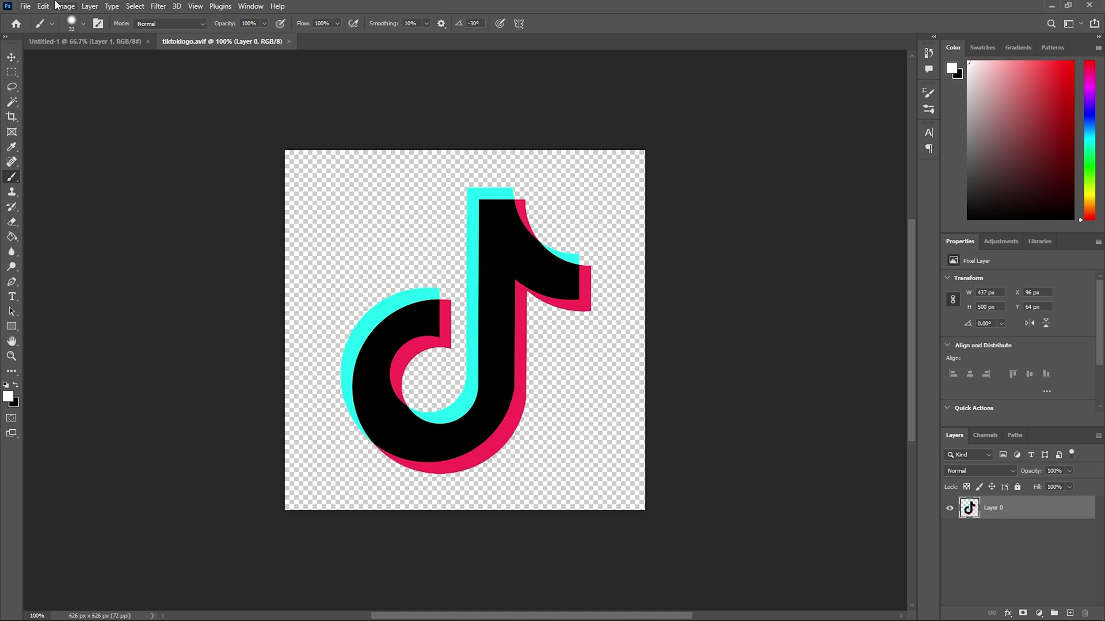
left_click(23, 7)
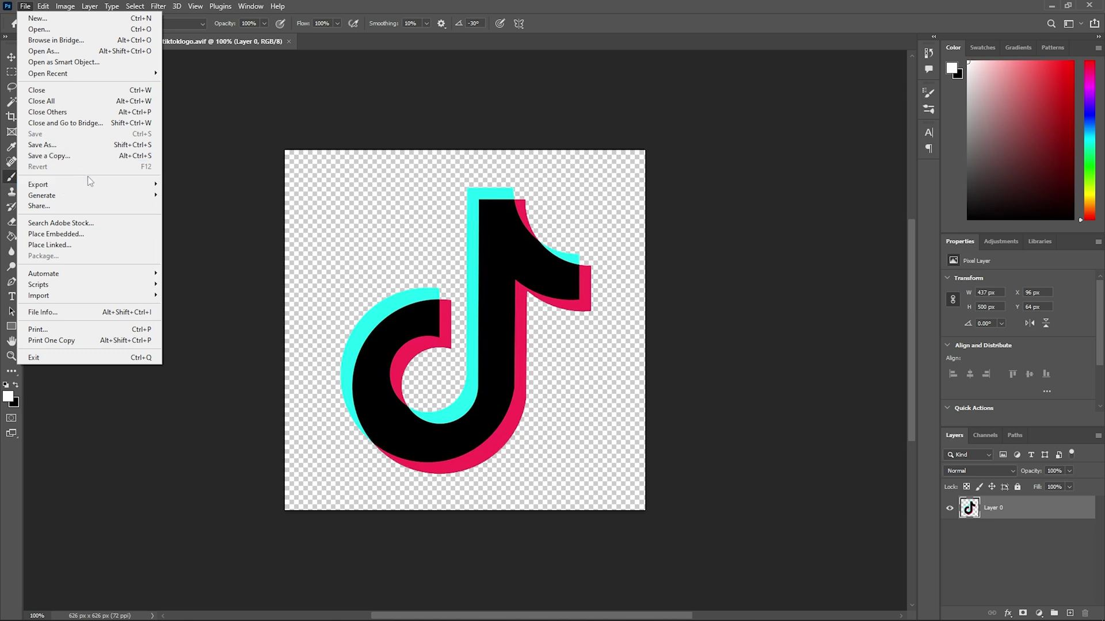
mouse_move(38, 184)
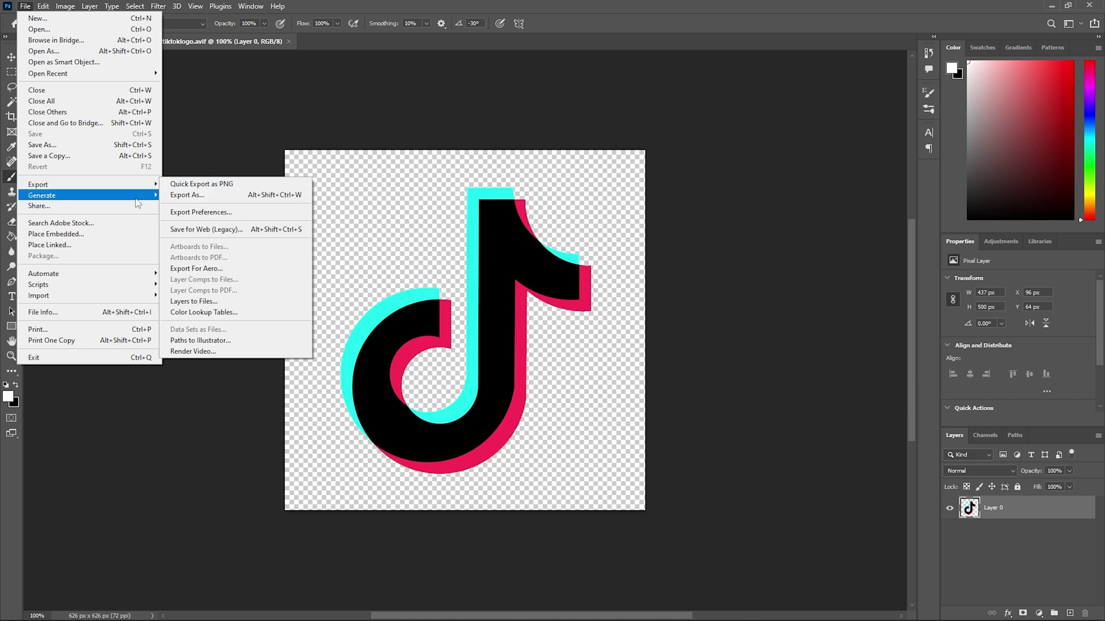
Quick Export the logo as PNG, saving tiktoklogo.png to Downloads.
left_click(206, 184)
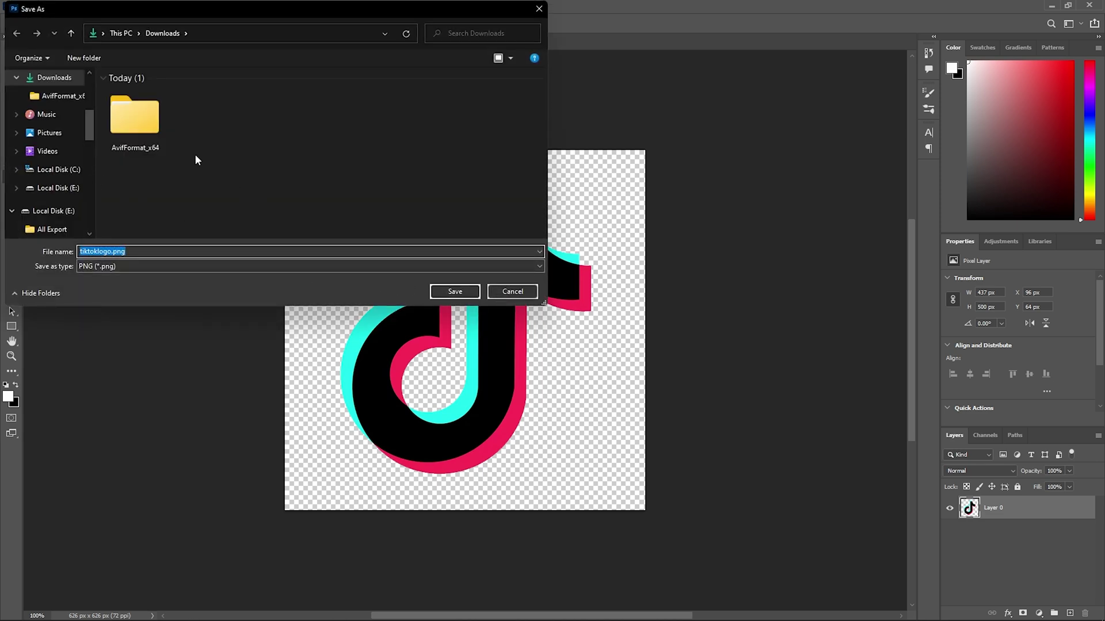
key("Return")
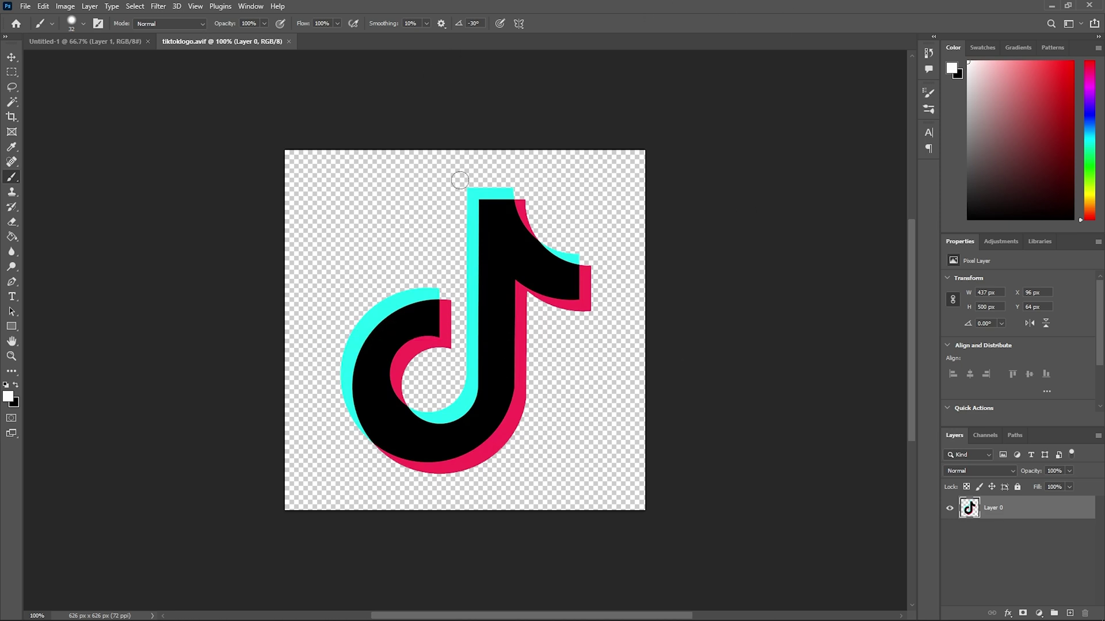
Open Downloads in File Explorer and preview tiktoklogo.png in the image viewer, then close it.
key("super")
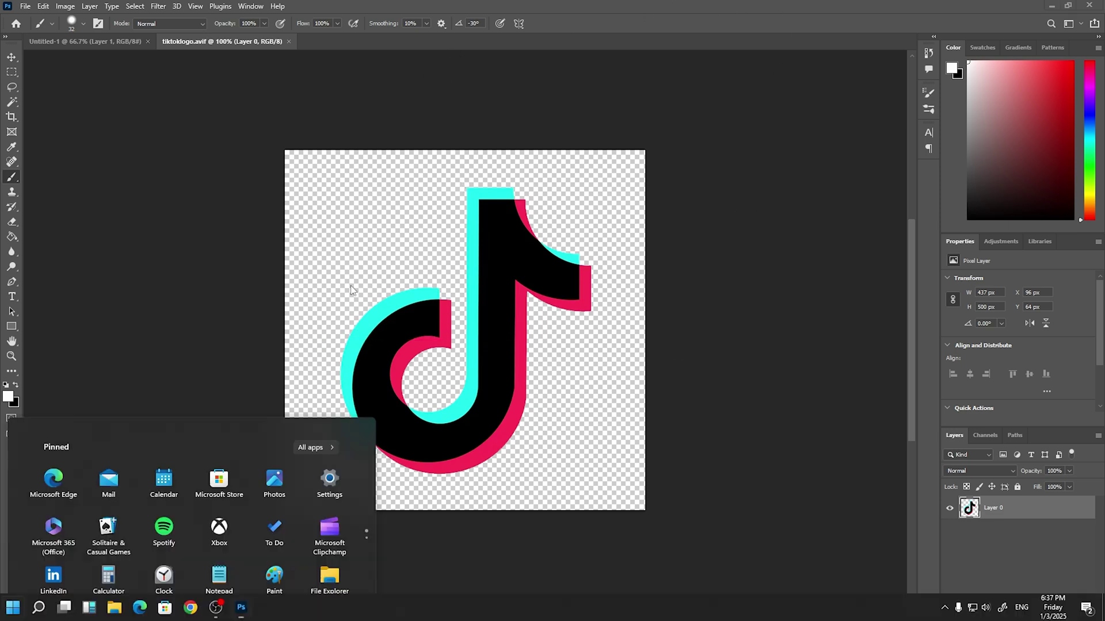
left_click(116, 609)
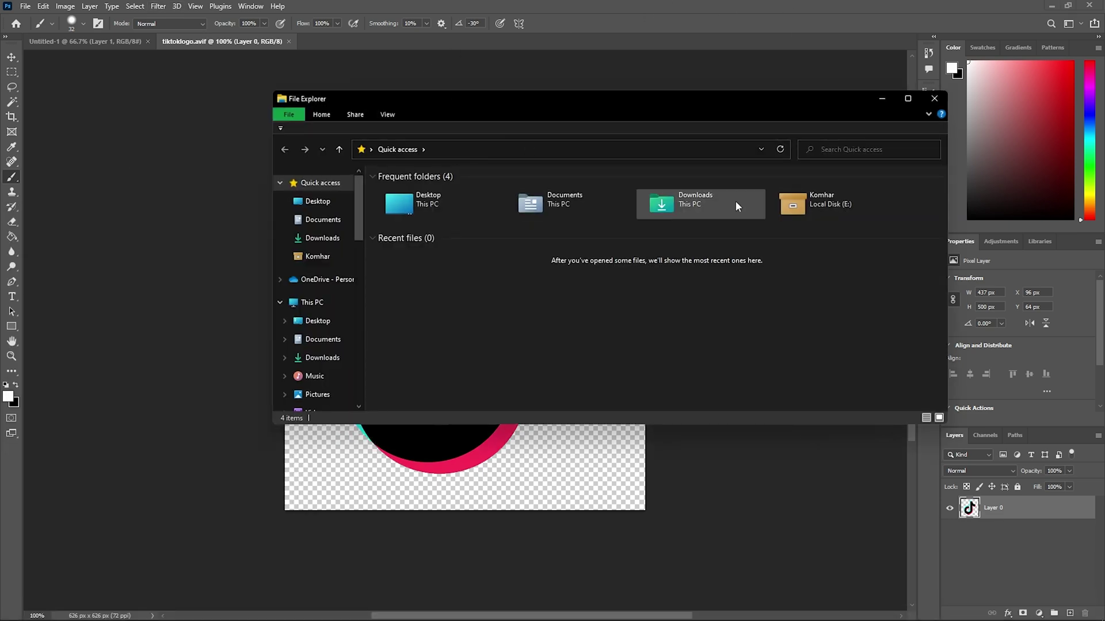
left_click(322, 237)
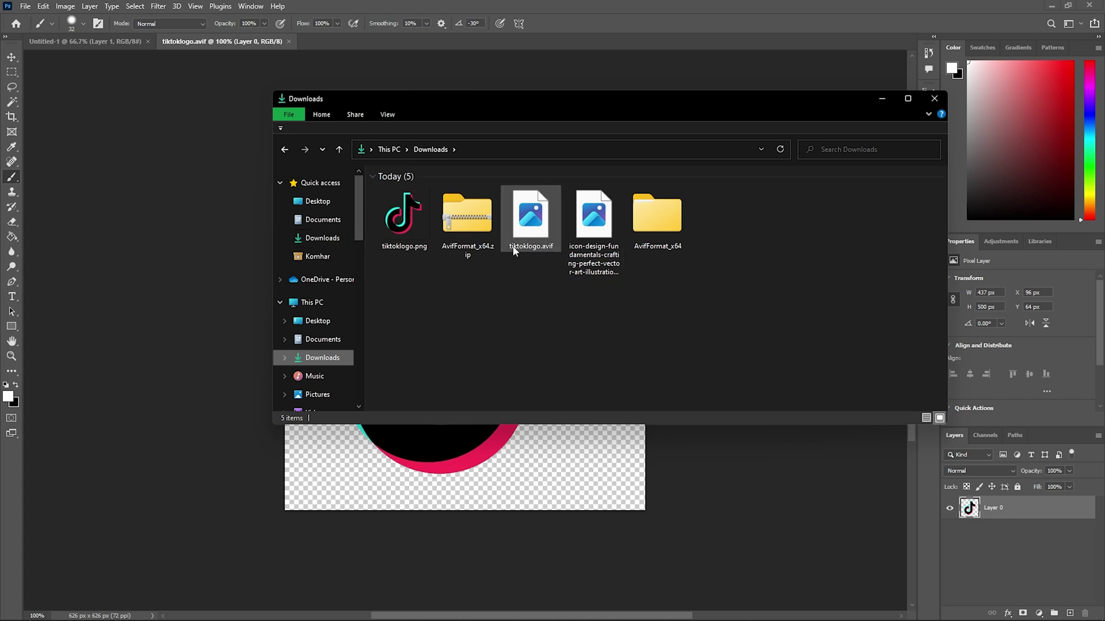
double_click(404, 221)
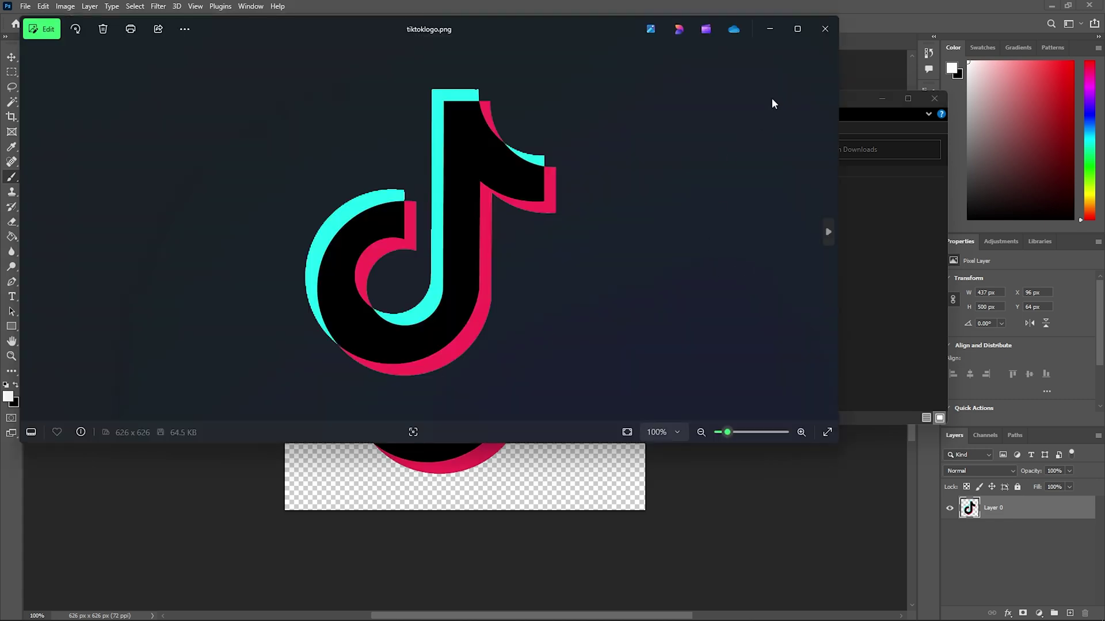
left_click(826, 31)
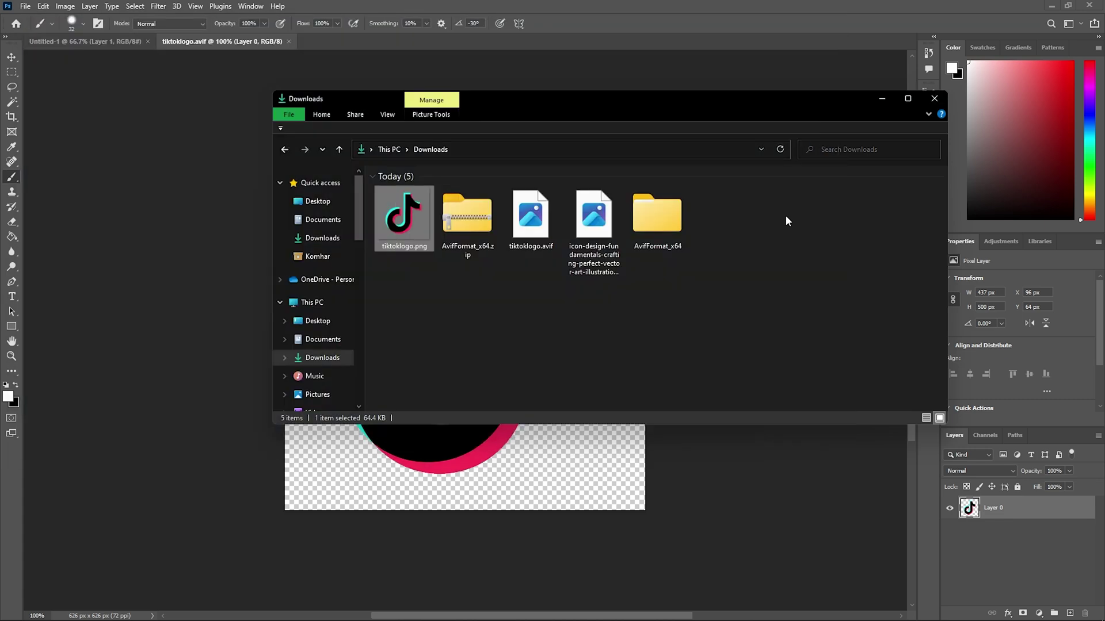